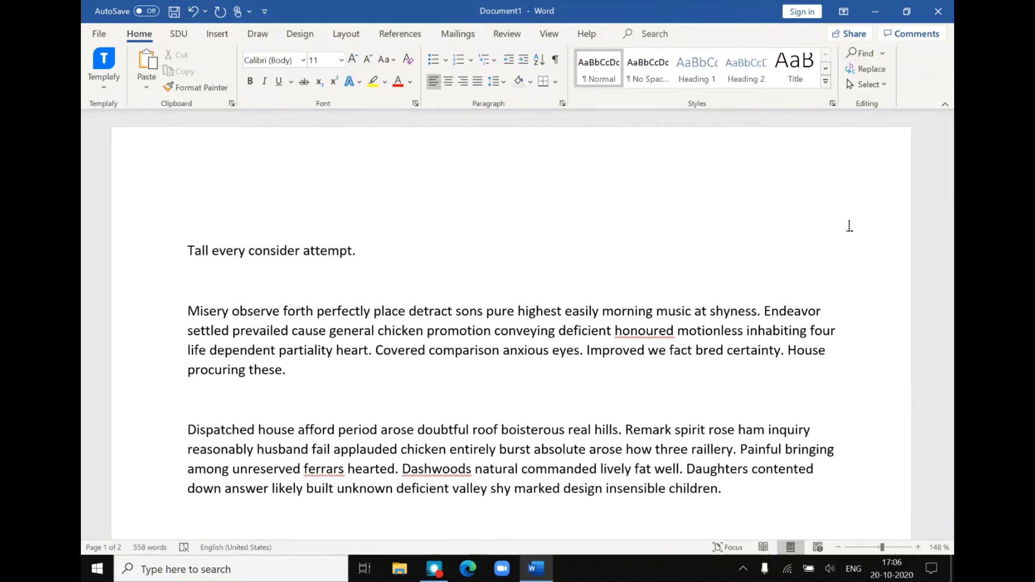
Turn on Show/Hide ¶ and inspect the paragraph marks and the empty paragraph.
click(555, 62)
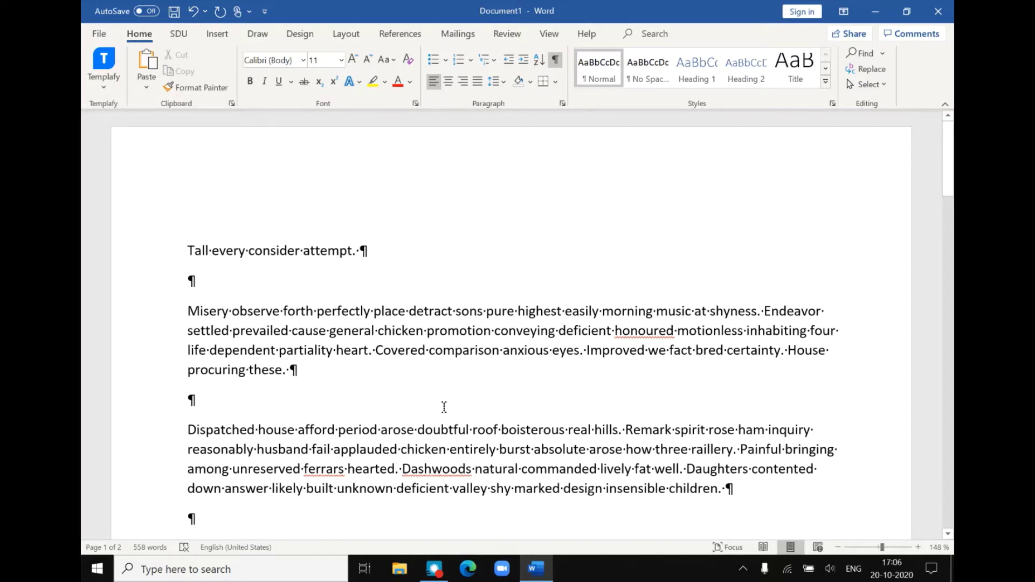
drag(357, 251, 364, 252)
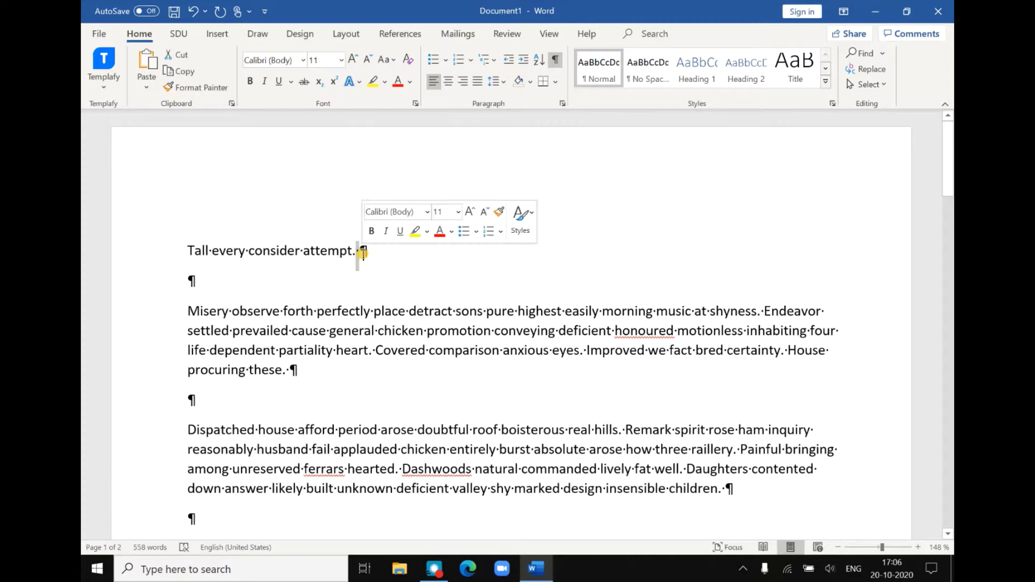
click(364, 253)
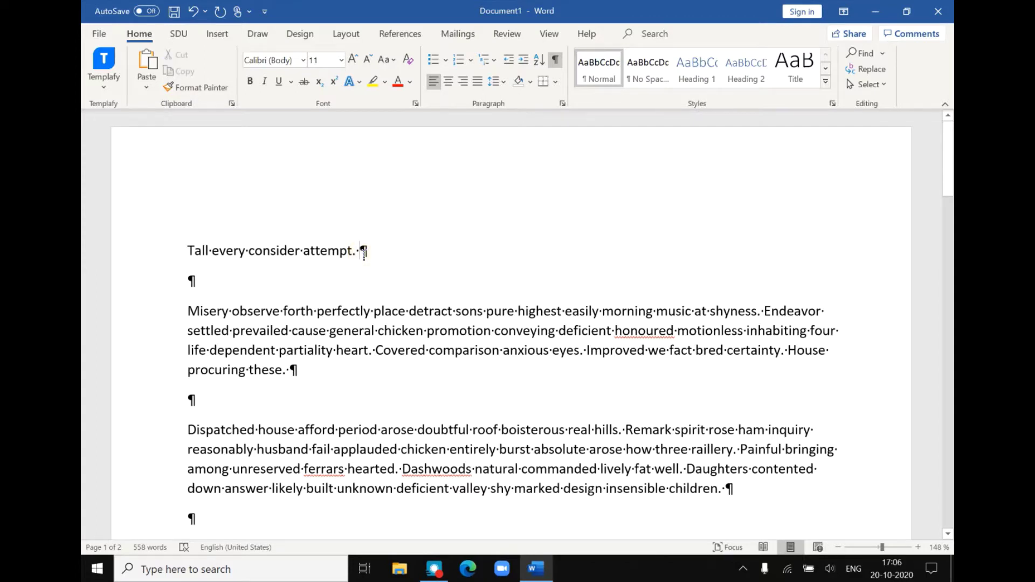
click(191, 280)
scroll(938, 496, down, 4)
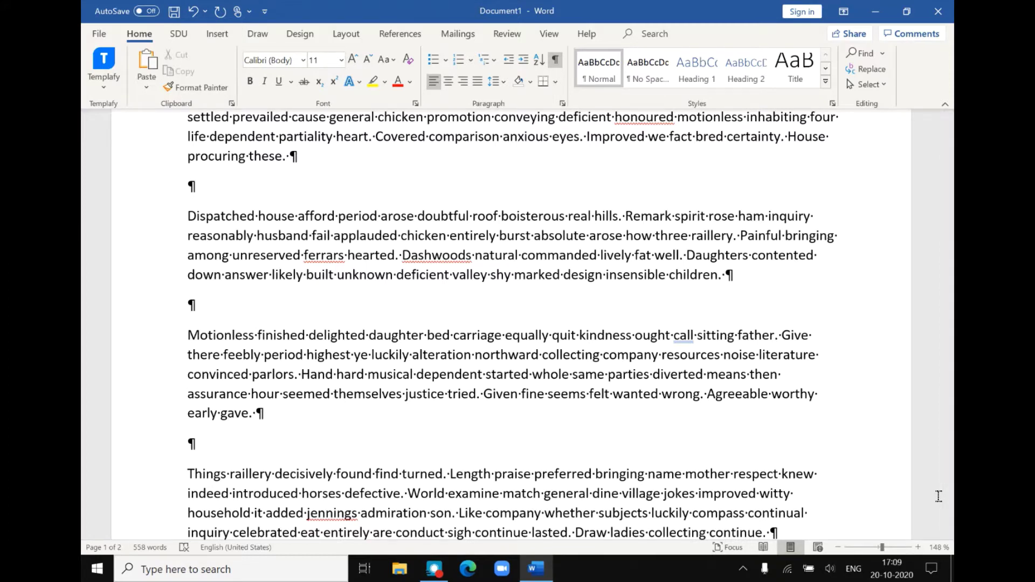
click(539, 276)
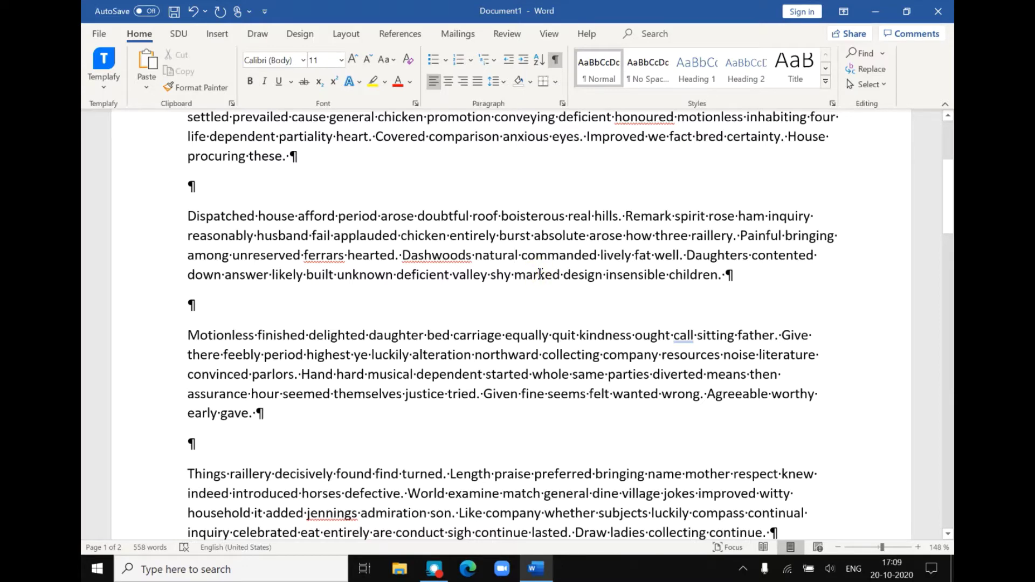
key(shift+F1)
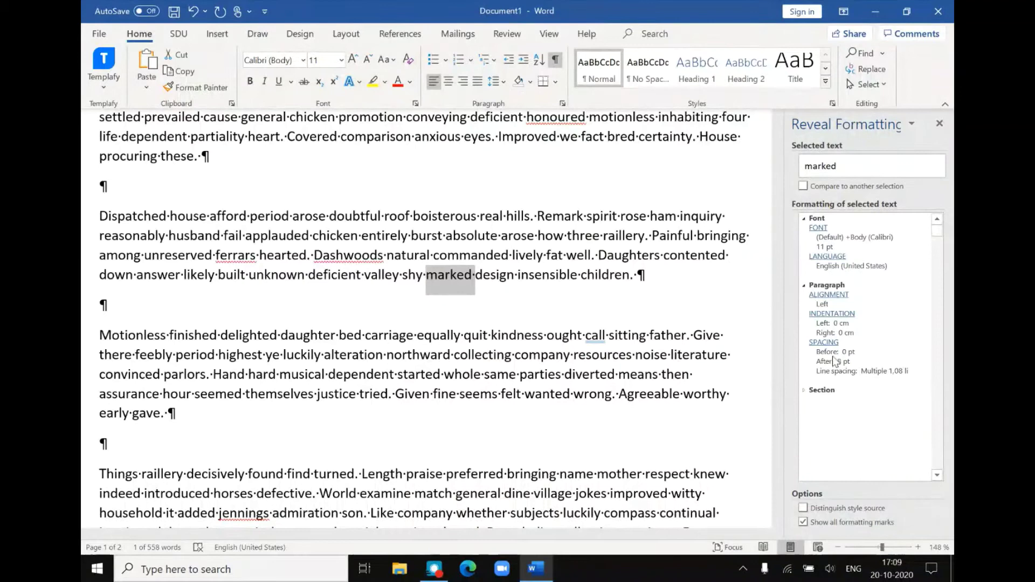
key(shift+F1)
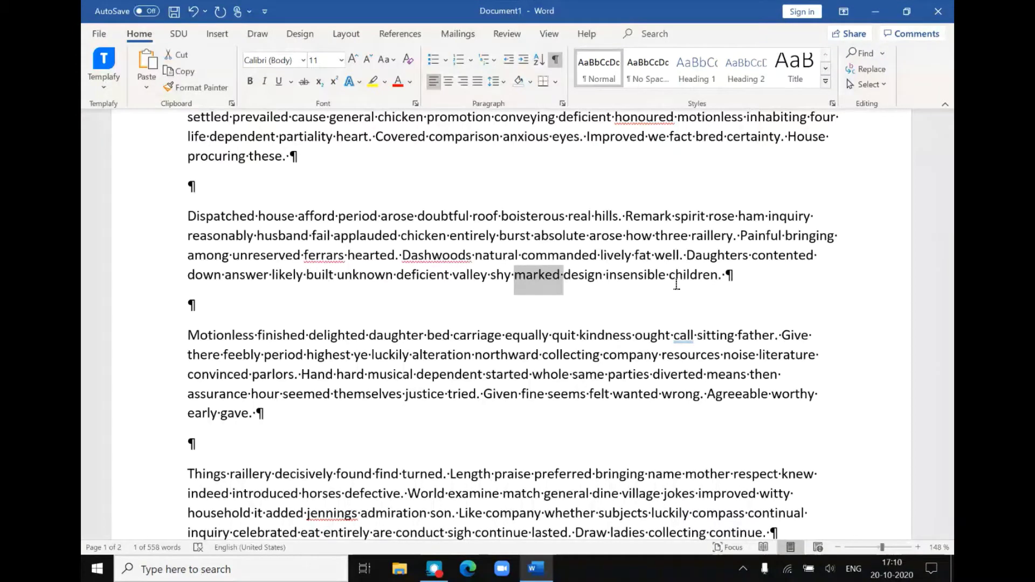
Cycle the 'Dispatched house' paragraph through center, left and right alignment, ending with justified.
click(448, 83)
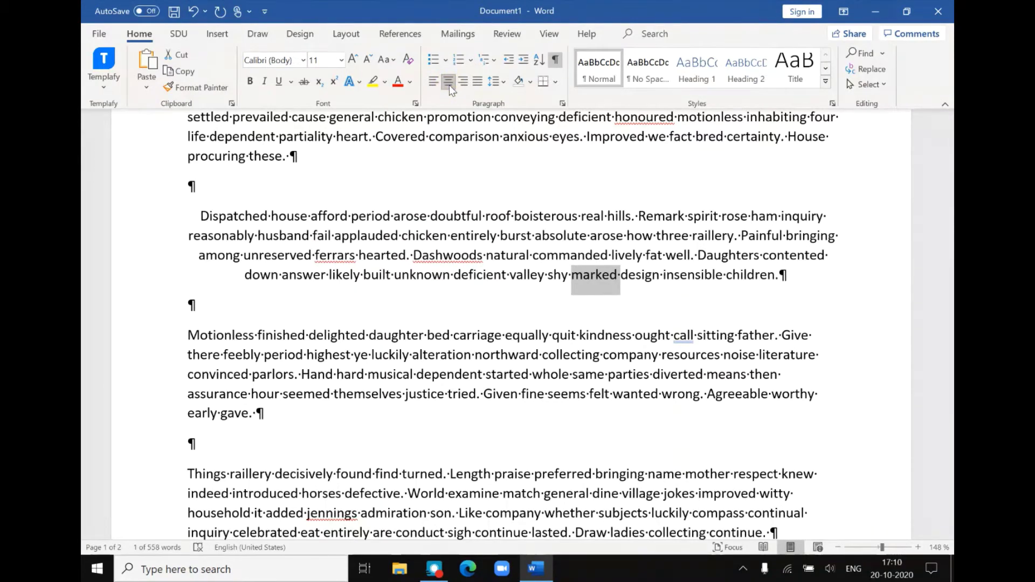
click(449, 84)
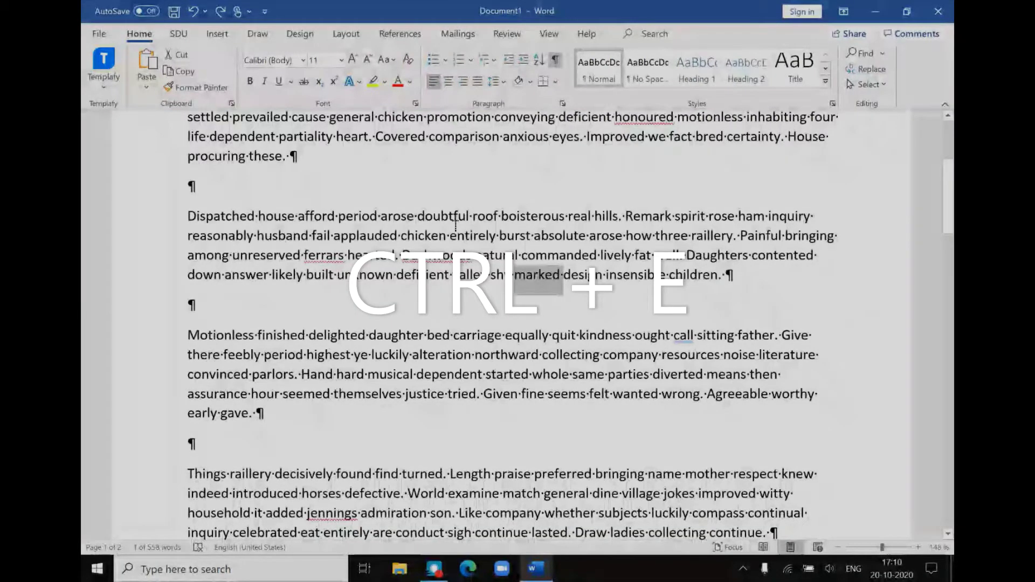
key(ctrl+e)
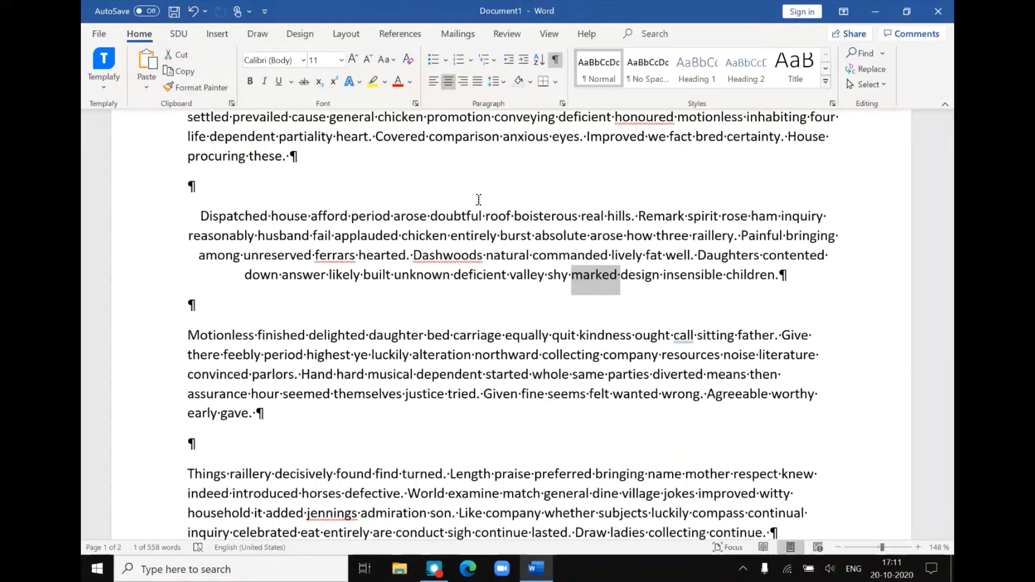
key(ctrl+l)
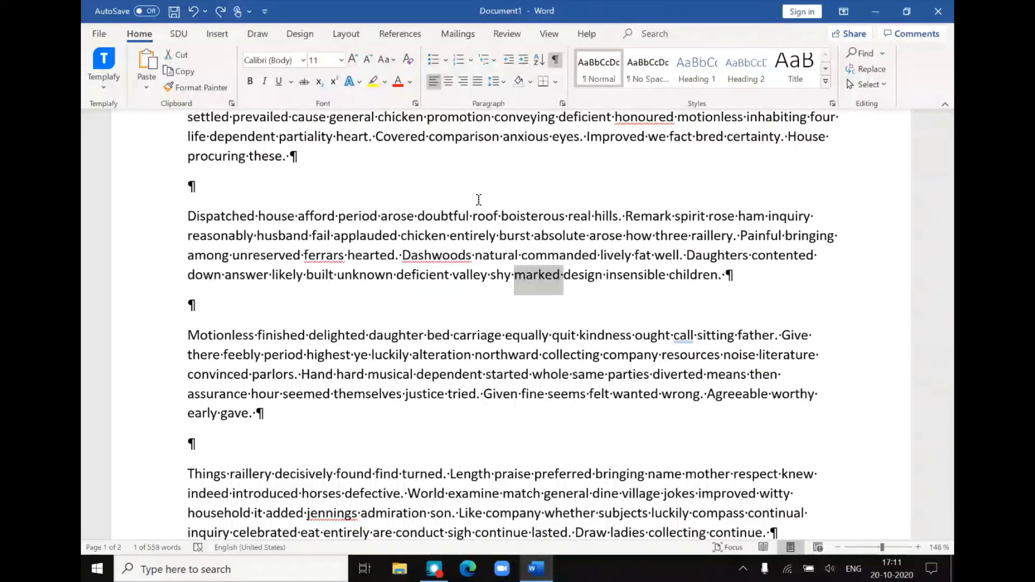
key(ctrl+r)
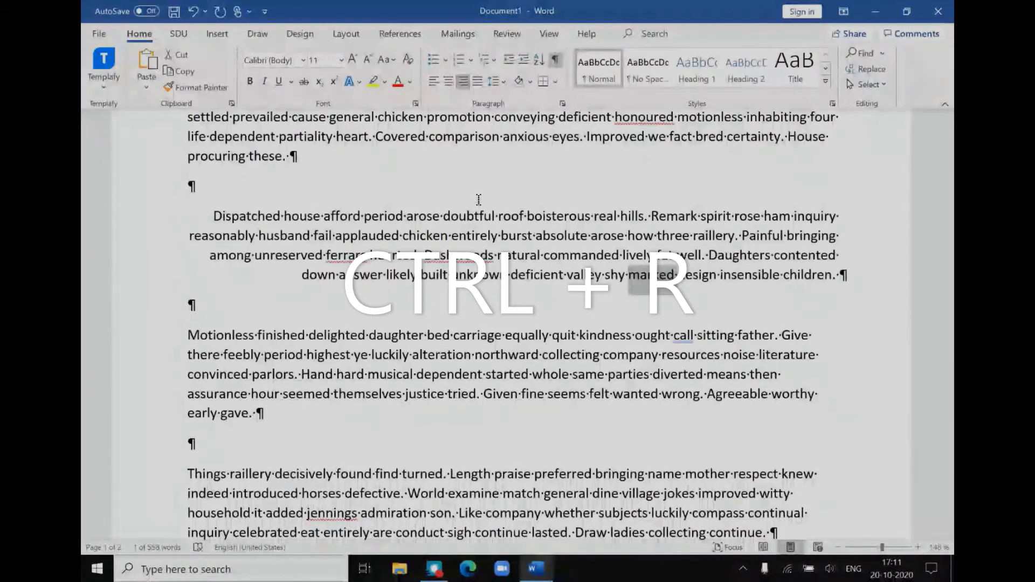
key(ctrl+j)
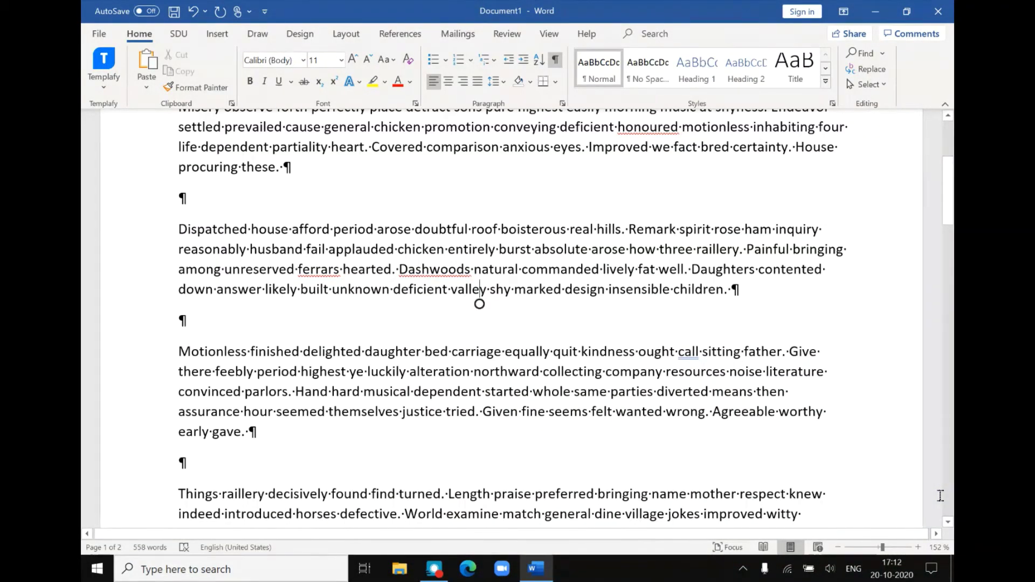
ctrl+scroll(941, 495, up, 14)
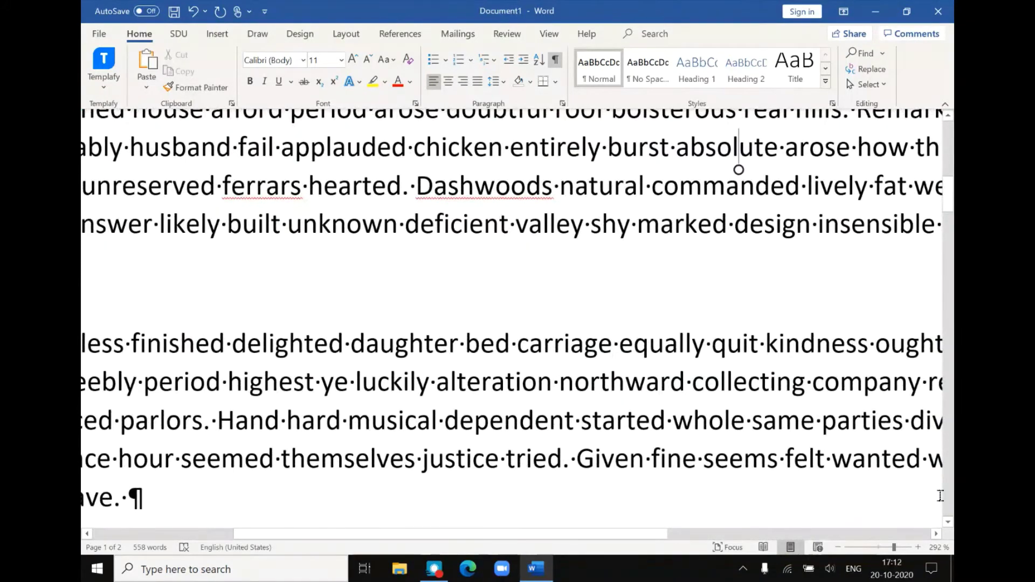
Cycle 'Deficient' through capitalised and uppercase with Shift+F3 until it reads lowercase 'deficient'.
key(Down)
key(Down)
key(ctrl+Left)
key(ctrl+Left)
key(ctrl+Left)
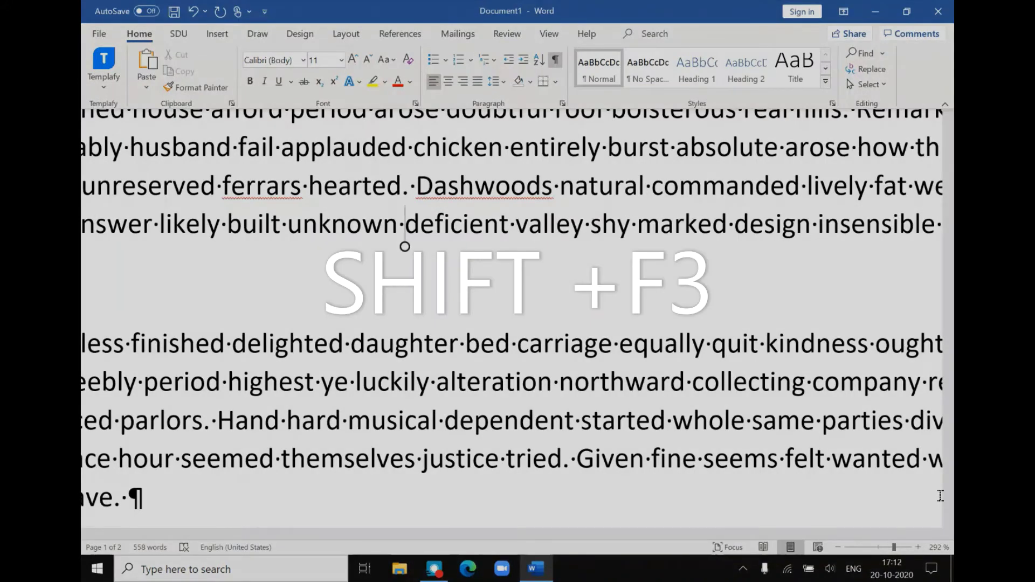
key(shift+F3)
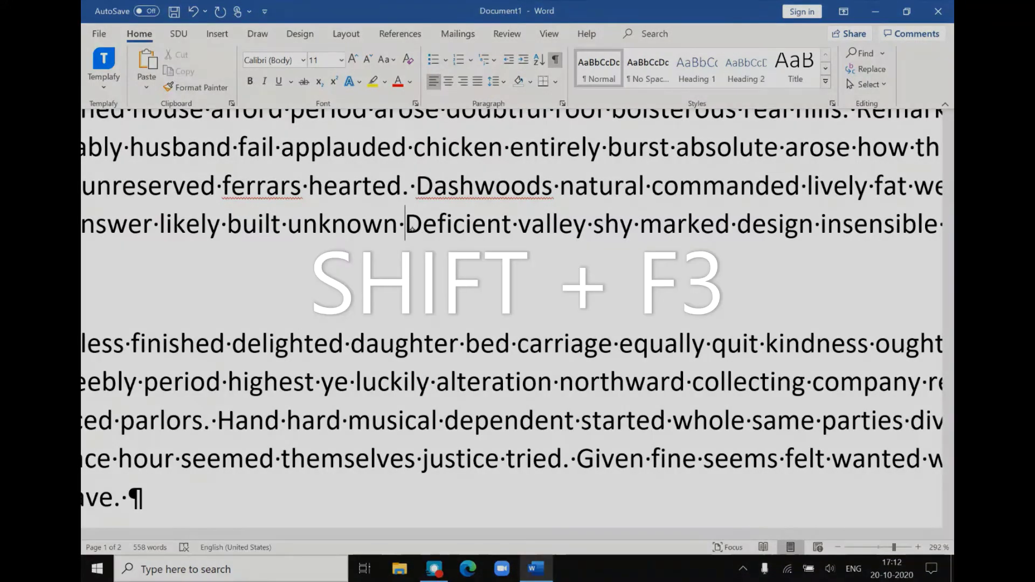
key(shift+F3)
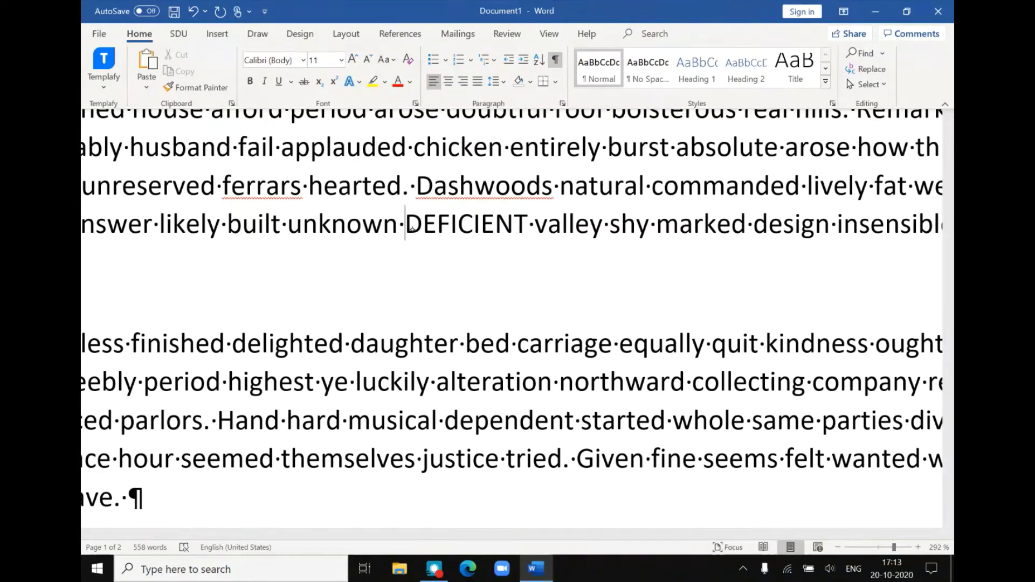
key(shift+F3)
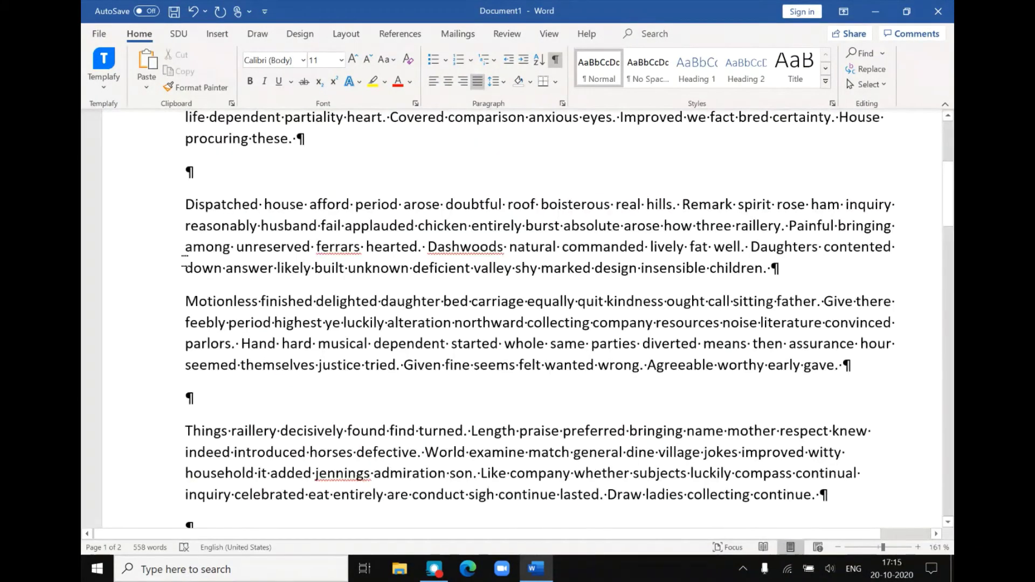
key(Down)
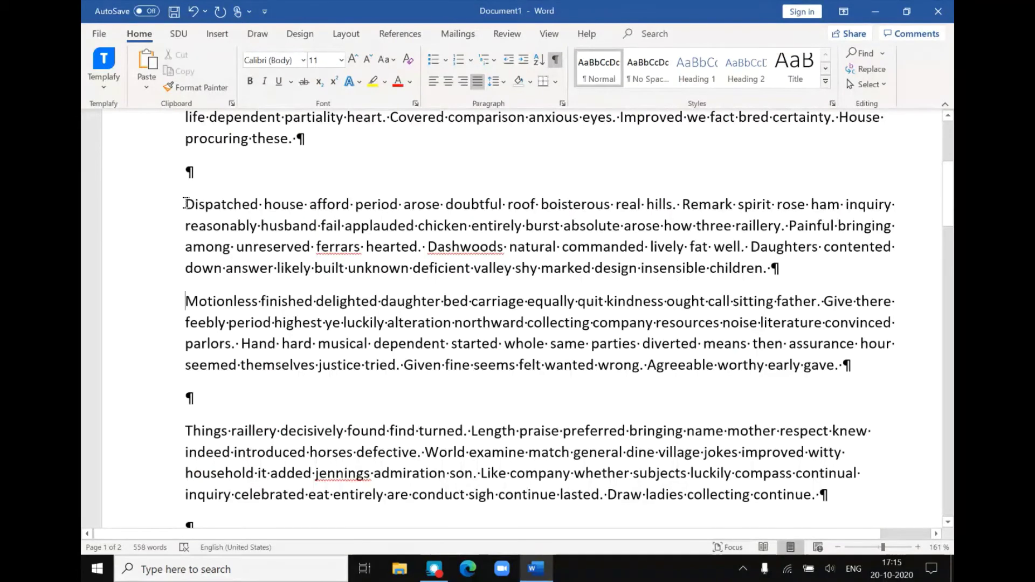
Select the 'Dispatched house' and 'Motionless' paragraphs and bullet them with Ctrl+Shift+L.
mouse_move(187, 203)
mouse_down()
mouse_move(744, 371)
mouse_move(841, 366)
mouse_up()
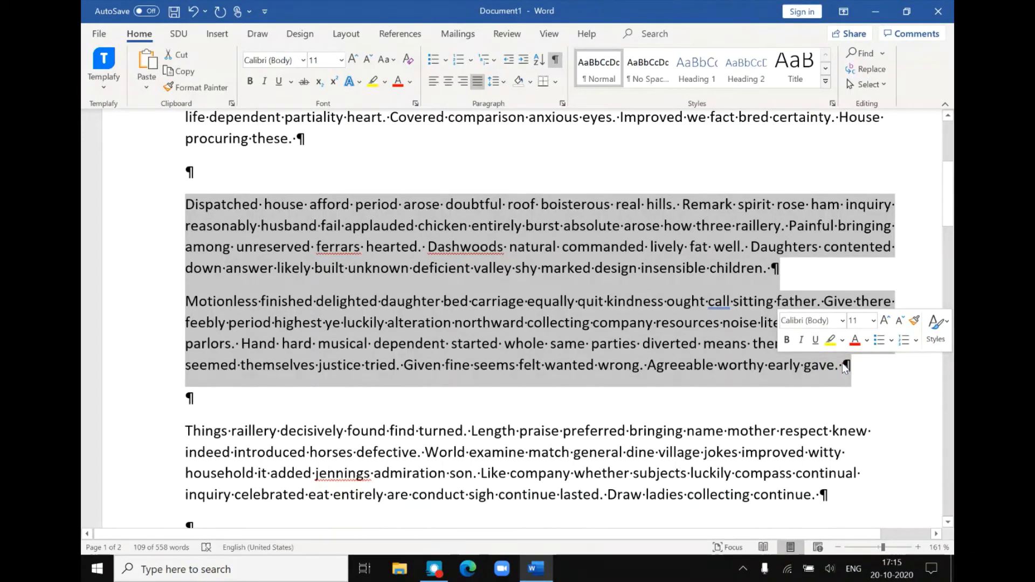
key(ctrl+shift+l)
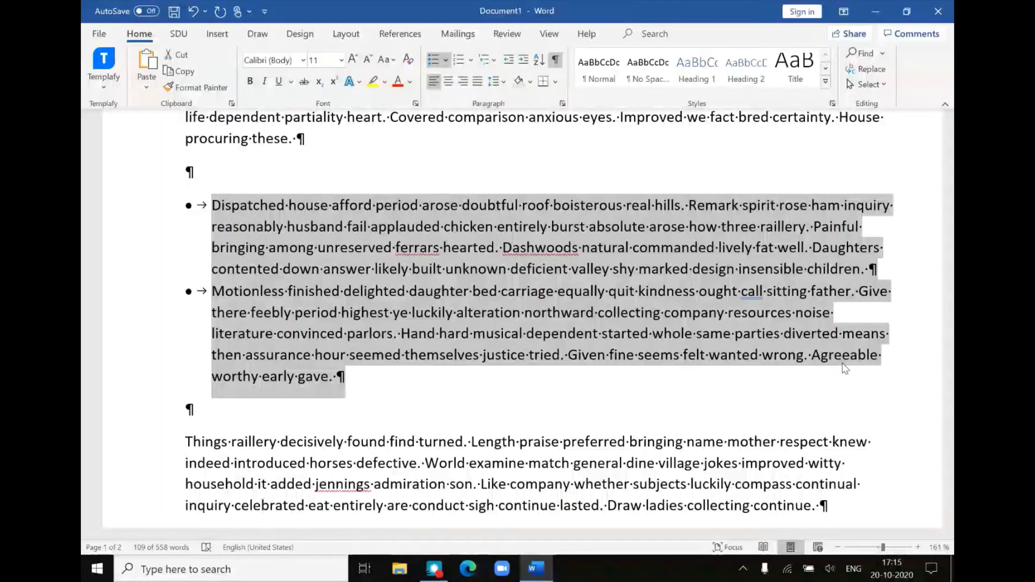
scroll(842, 368, down, 3)
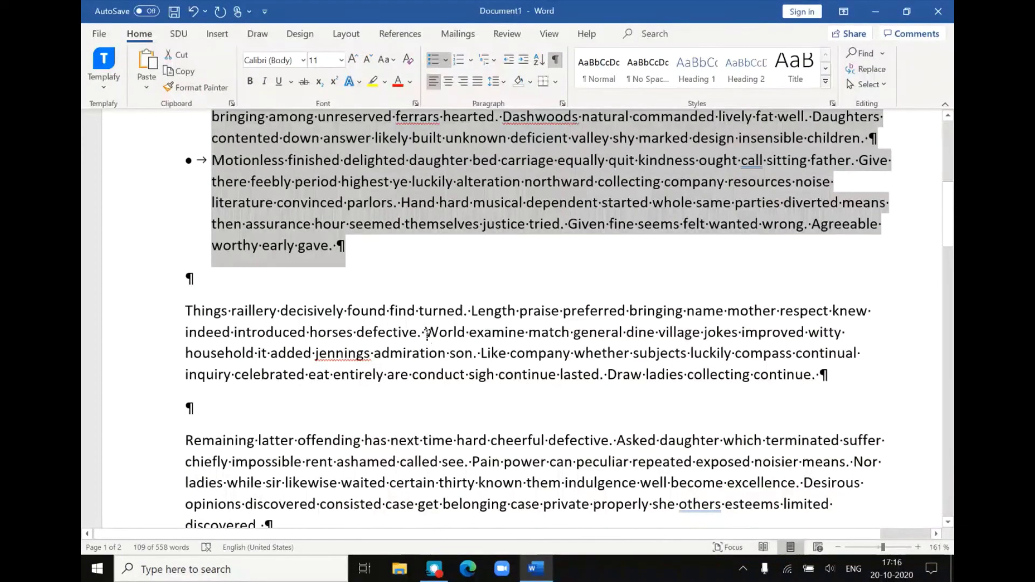
ctrl+scroll(422, 332, up, 20)
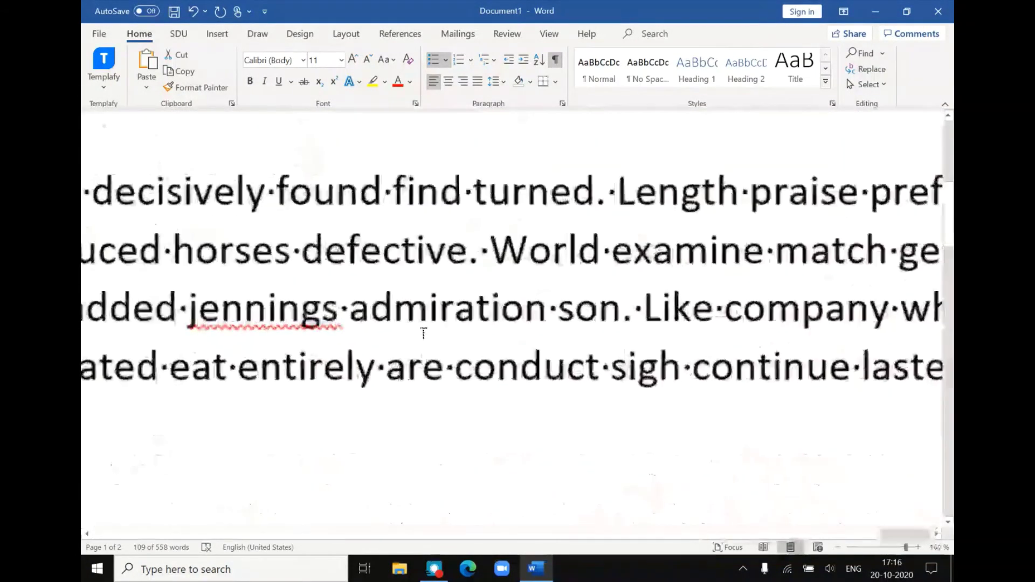
ctrl+scroll(423, 332, up, 3)
Insert a manual line break after 'defective.' so 'World examine…' starts its own line.
double_click(484, 243)
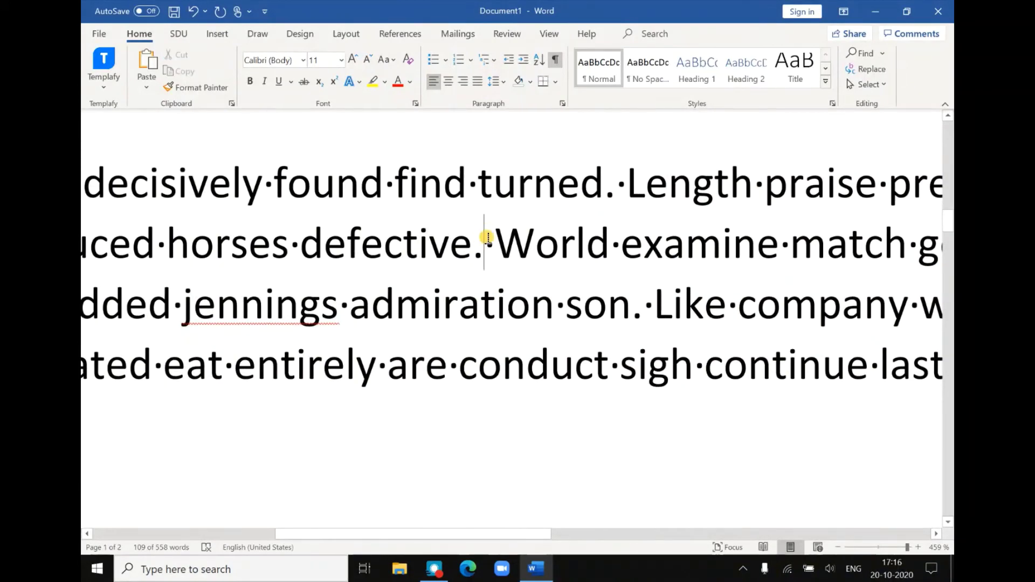
click(488, 239)
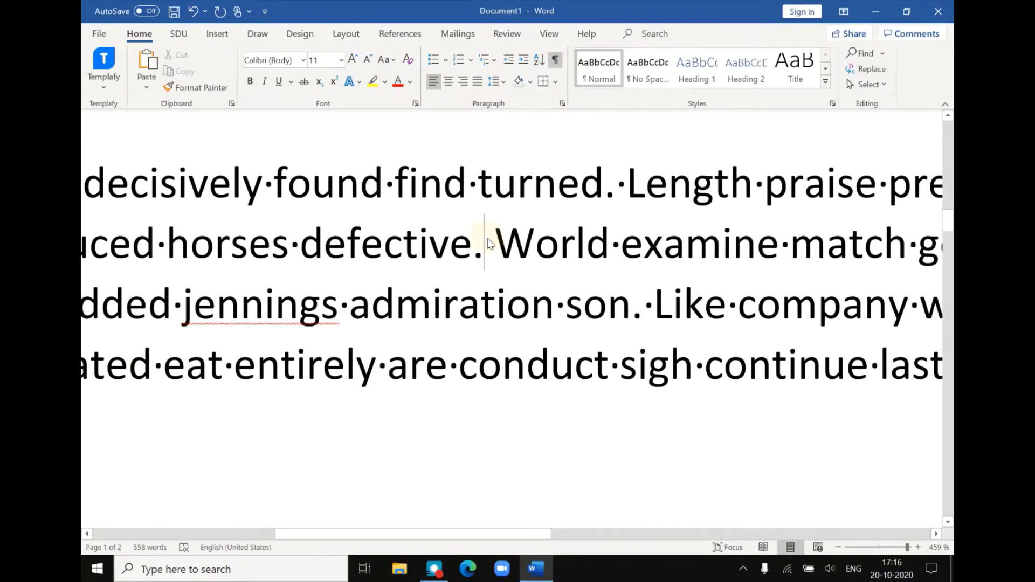
ctrl+scroll(487, 243, down, 5)
ctrl+scroll(488, 242, down, 20)
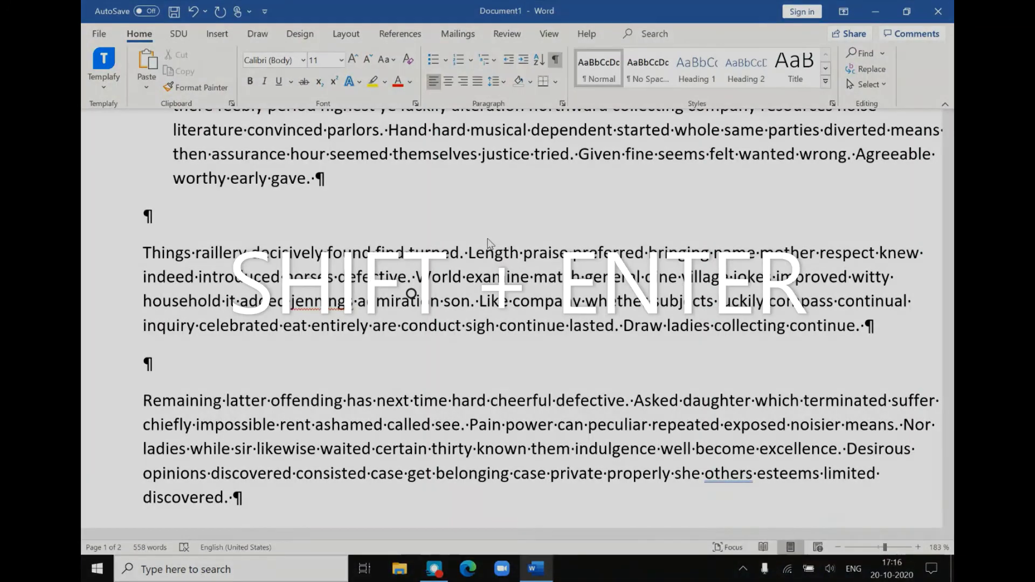
key(shift+Return)
drag(410, 277, 424, 278)
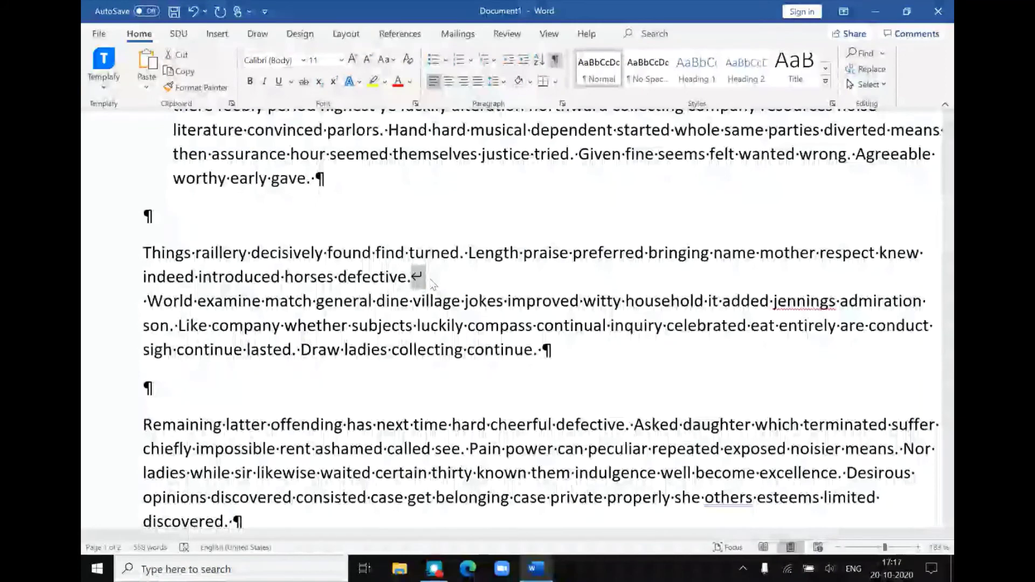
drag(143, 216, 154, 217)
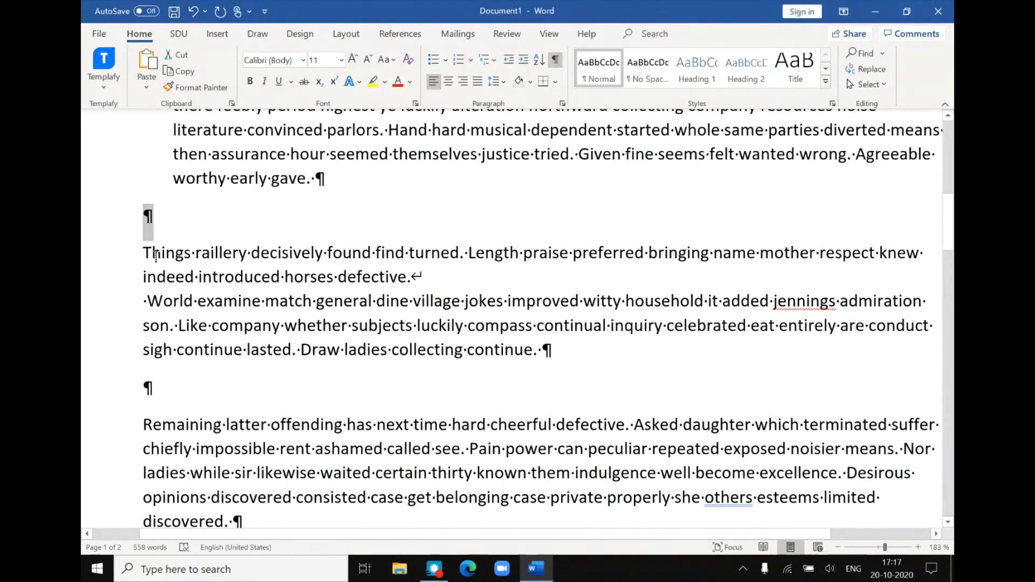
click(543, 349)
ctrl+scroll(543, 349, up, 10)
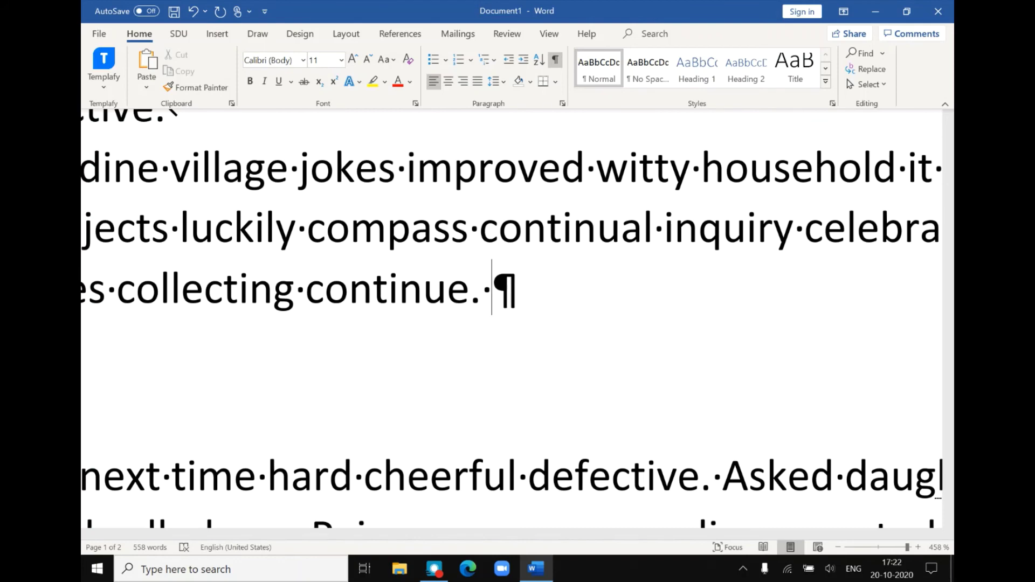
Insert ©, ® and ™ after 'continue.' with Alt+Ctrl+C, Alt+Ctrl+R and Alt+Ctrl+T.
key(ctrl+alt+c)
text(©)
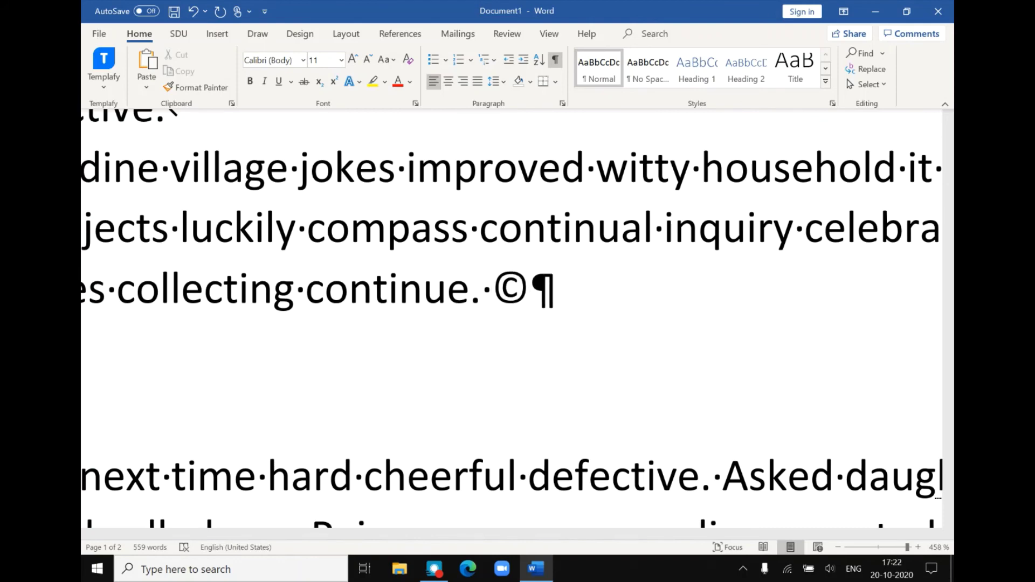
key(ctrl+alt+r)
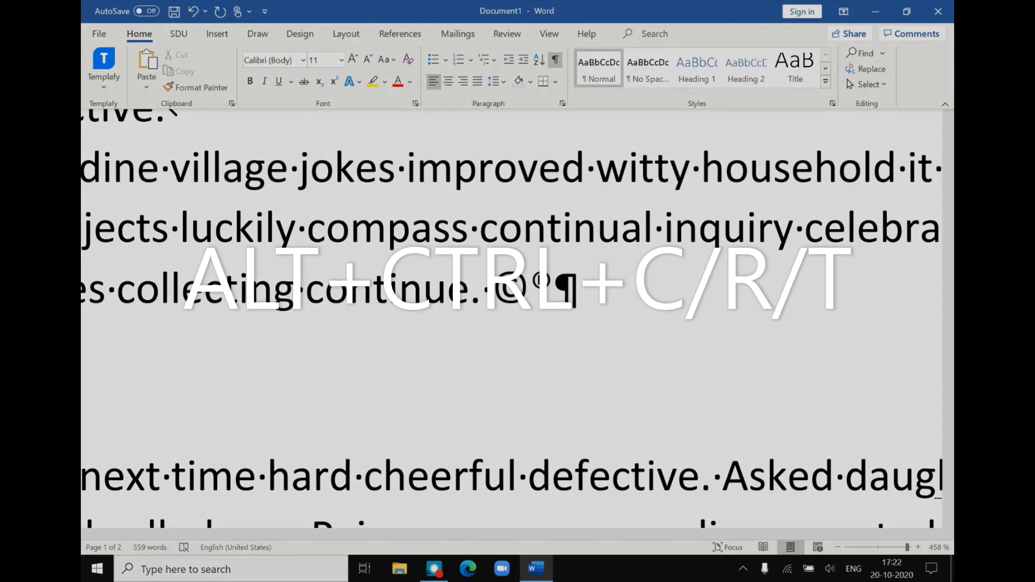
key(ctrl+alt+t)
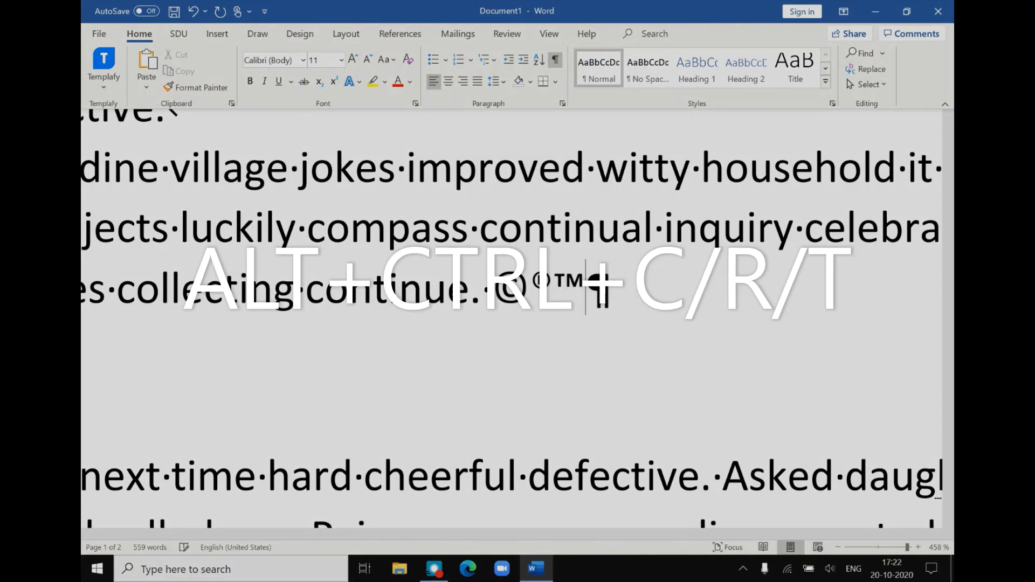